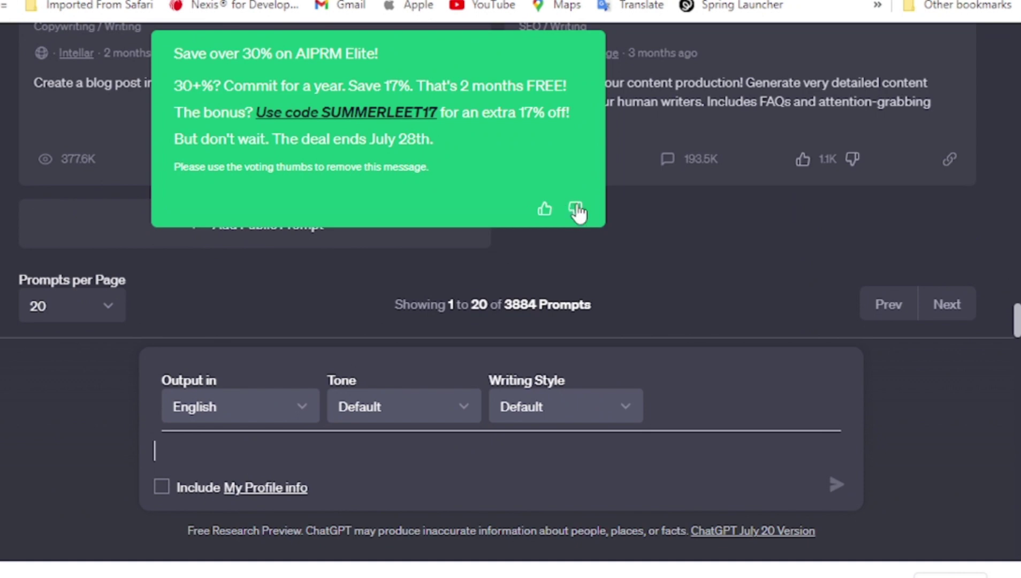
- Ask ChatGPT for a sub-200-word motivational message on confidence and fears, with a famous quote
click(575, 209)
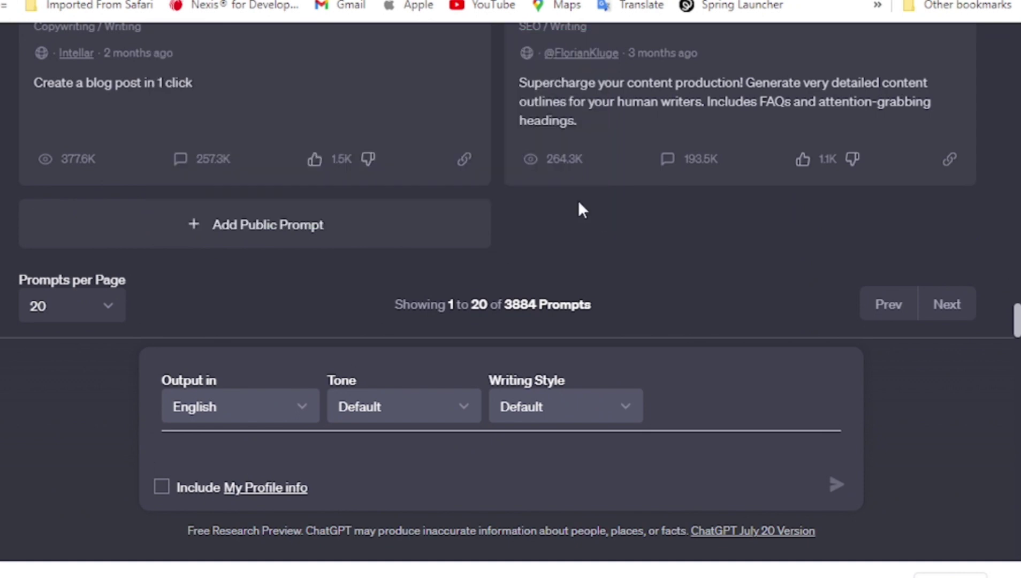
click(360, 458)
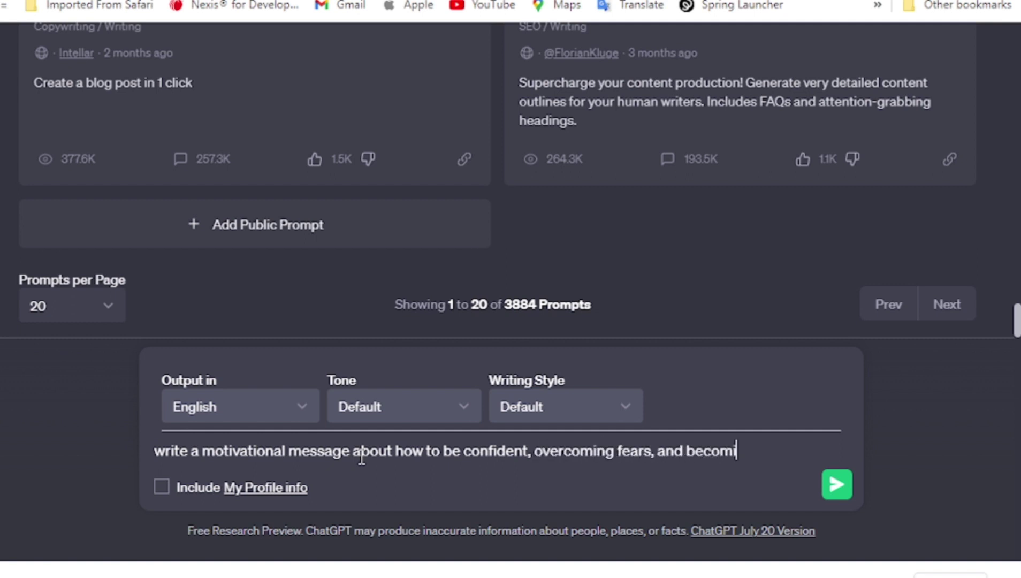
text(ng ones best self. Keep it under 200 words long, and use a motivational quote from a)
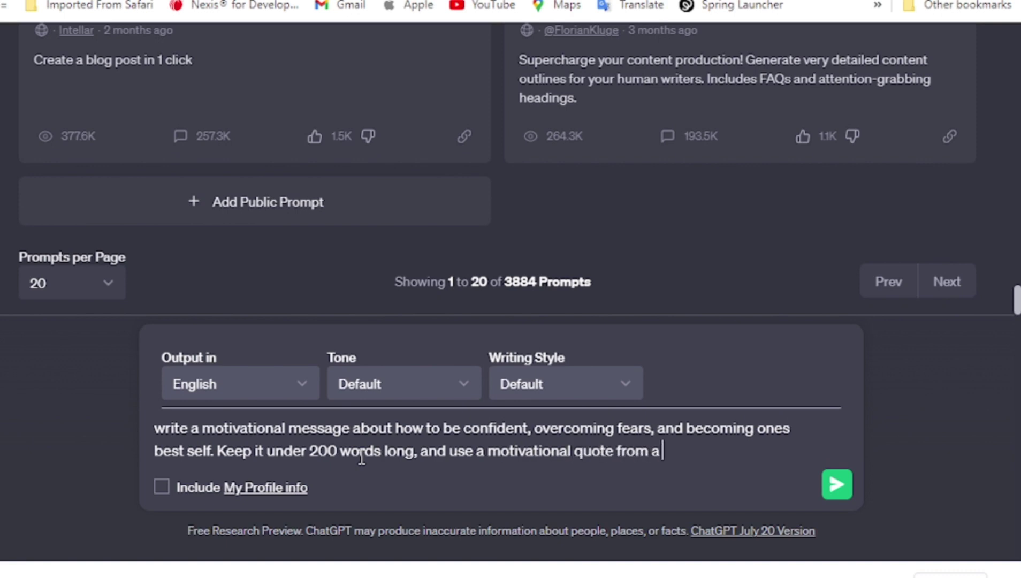
text(erson in history if possible.)
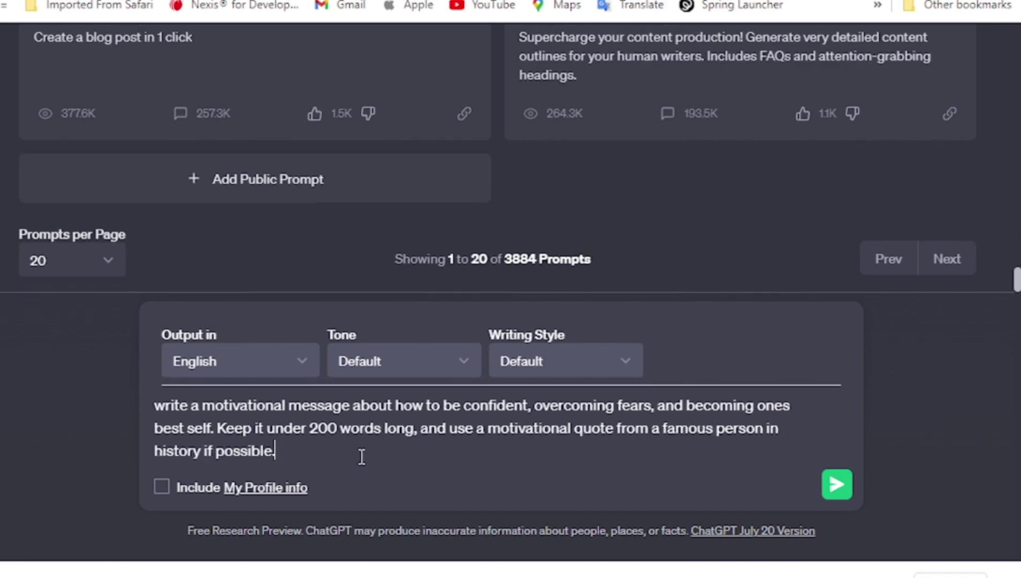
key(Return)
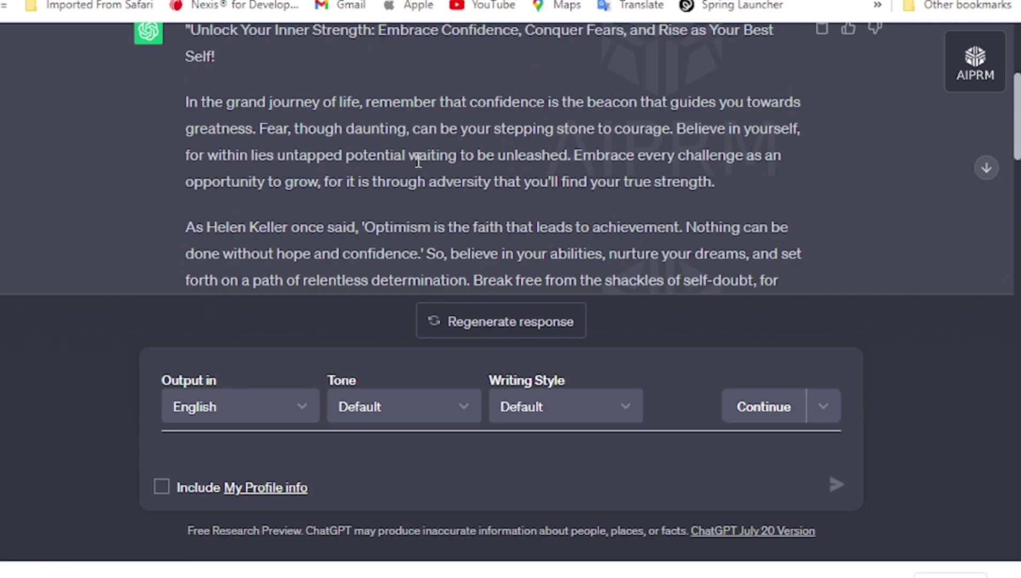
- Choose The Radio Guy voice in VoiceLab and paste the motivational speech into Text
scroll(418, 160, down, 1)
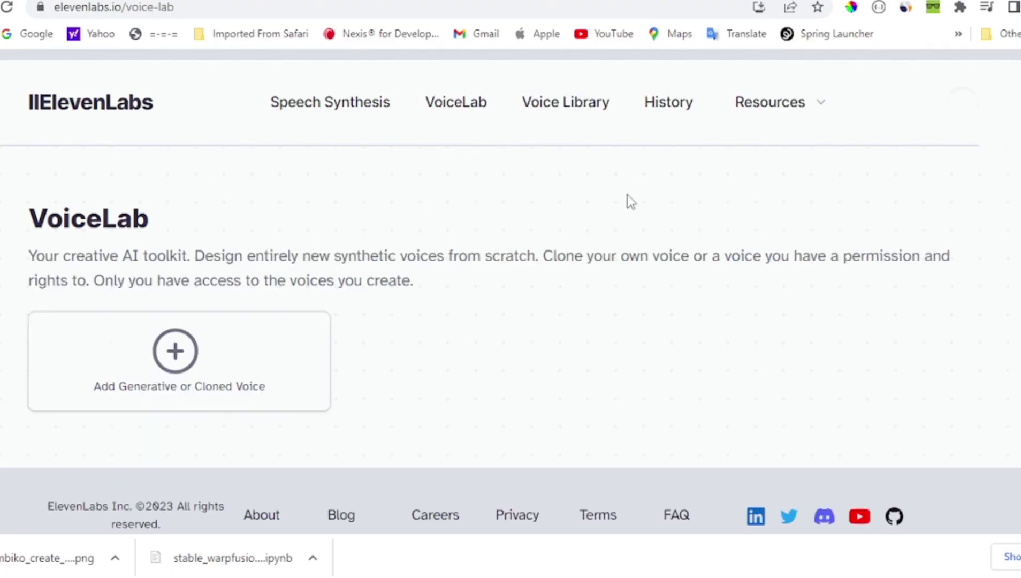
scroll(384, 466, down, 3)
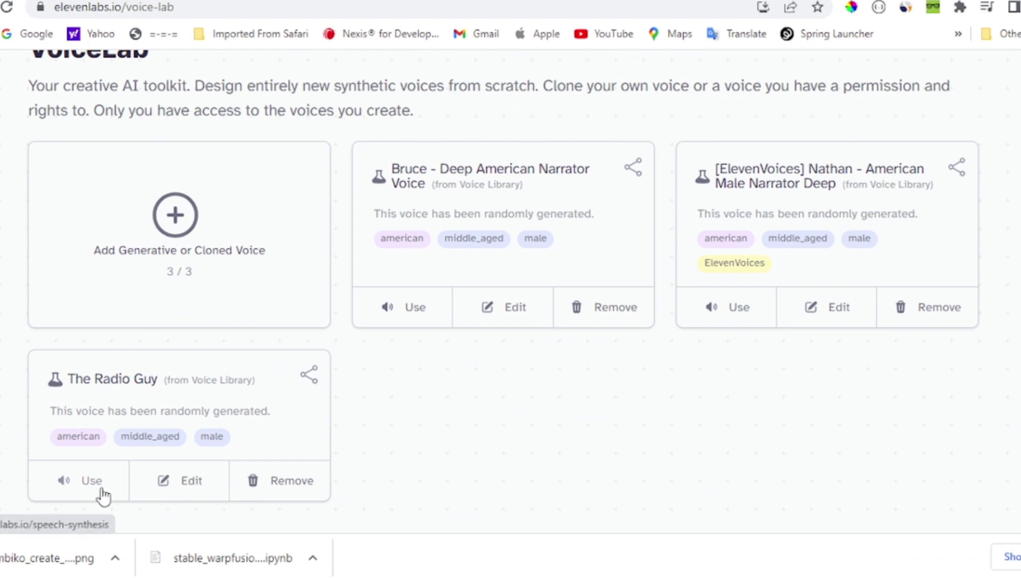
click(102, 491)
click(347, 369)
key(ctrl+v)
- Delete the blank lines between paragraphs and generate the spoken audio
key(BackSpace)
key(Return)
key(BackSpace)
click(449, 300)
key(BackSpace)
click(390, 467)
key(BackSpace)
scroll(385, 458, down, 5)
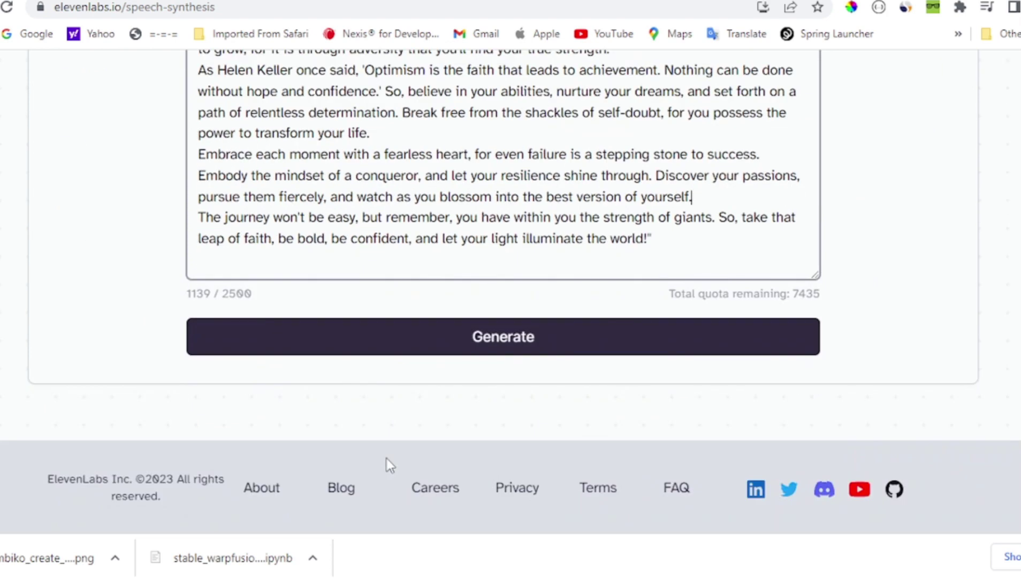
scroll(467, 511, up, 3)
click(467, 509)
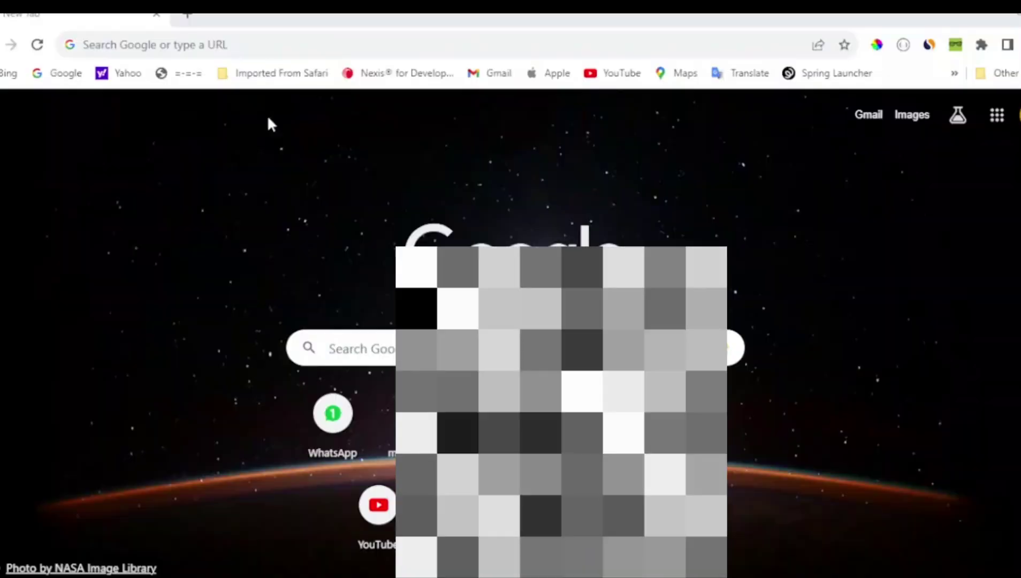
- Go to midjourney.com and follow Join the Beta to the Midjourney Discord invite
click(251, 45)
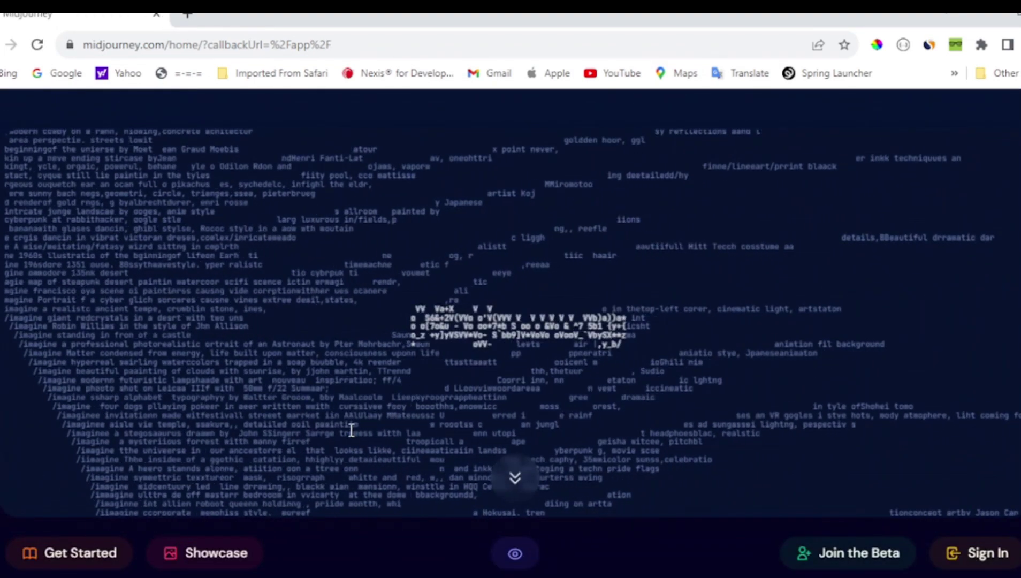
scroll(334, 395, down, 5)
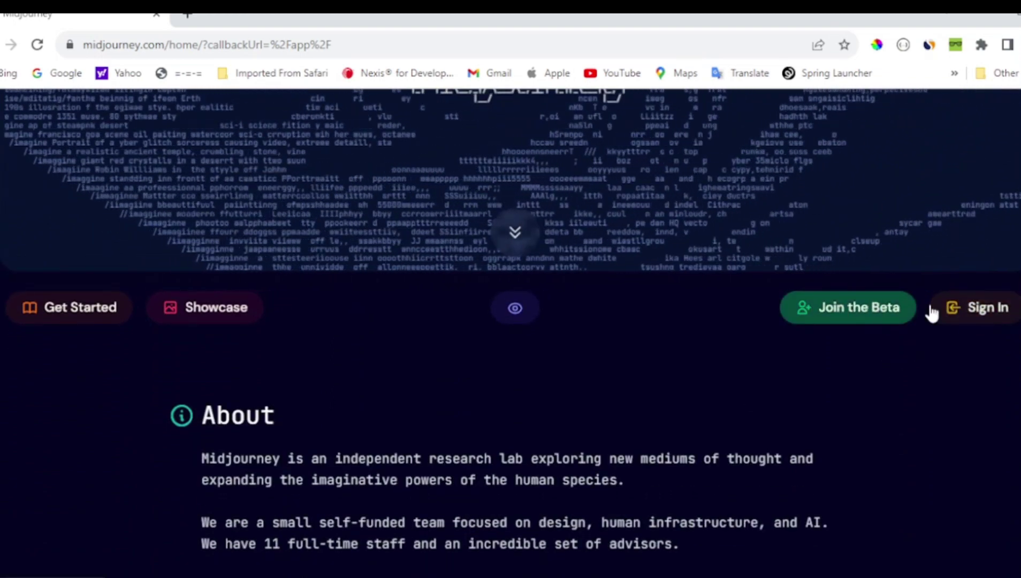
click(880, 307)
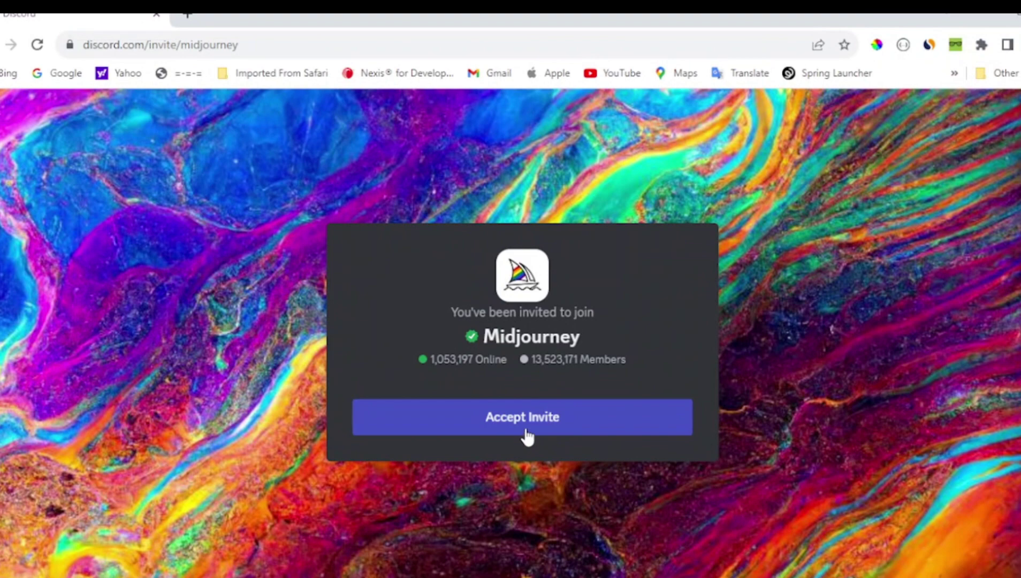
- Join the Midjourney server and run /imagine with the golden-robed Thai monk prompt
click(521, 425)
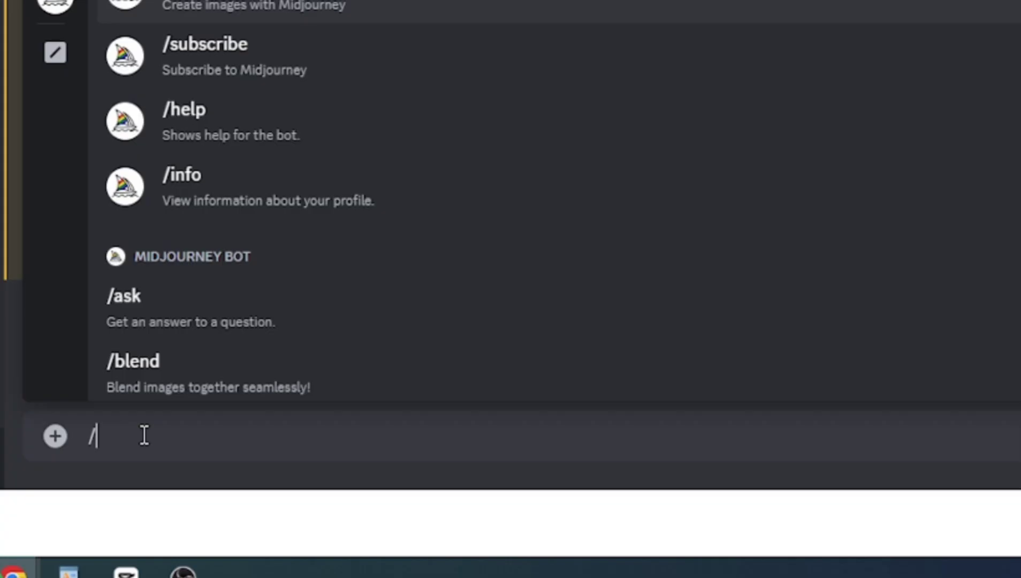
text(imagine)
key(Tab)
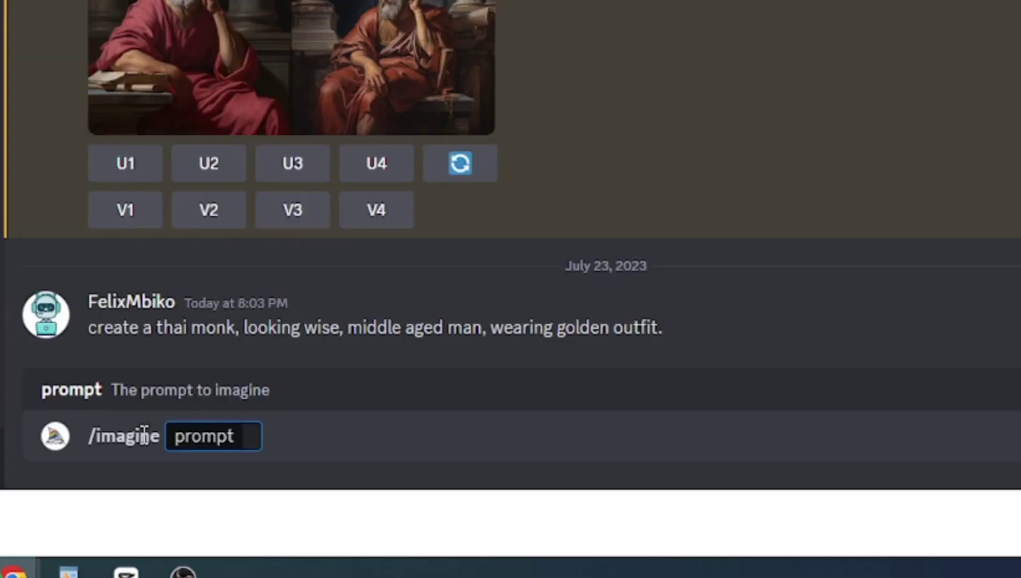
text(create a thai monk, looking wise, middle aged man, wearing golden outfit.)
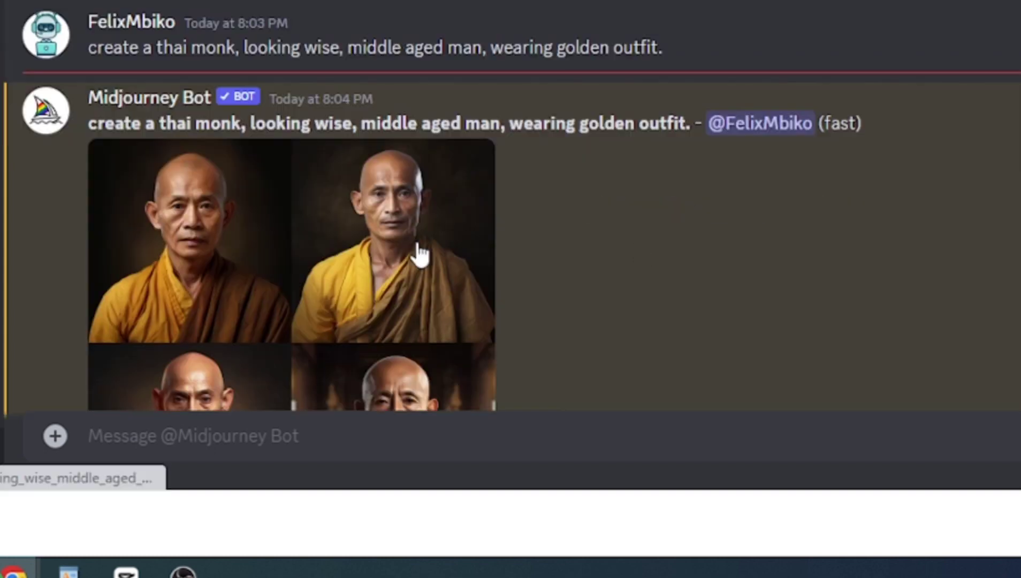
- Upscale the fourth monk image (U4) and save it as a PNG
click(390, 316)
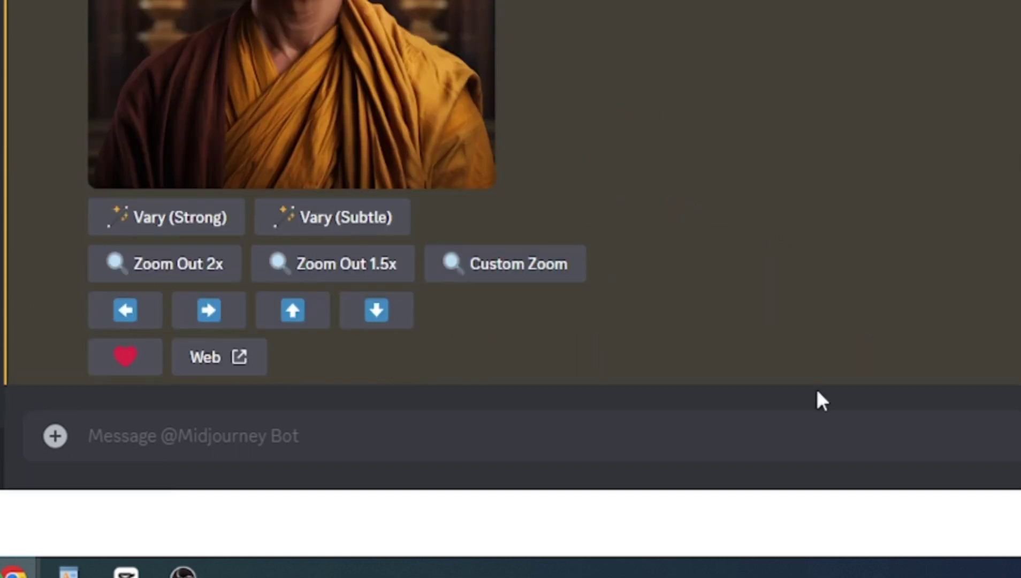
scroll(711, 266, up, 2)
click(403, 205)
right_click(403, 205)
click(485, 230)
click(869, 521)
click(642, 12)
click(834, 11)
- Open d-id.com and decline the website cookies
text(d-i)
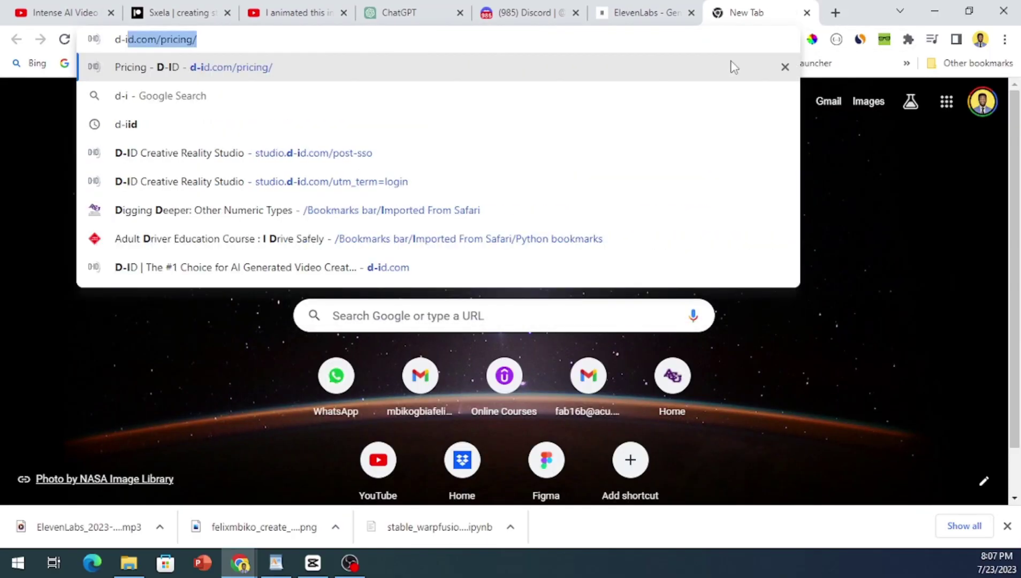
key(Return)
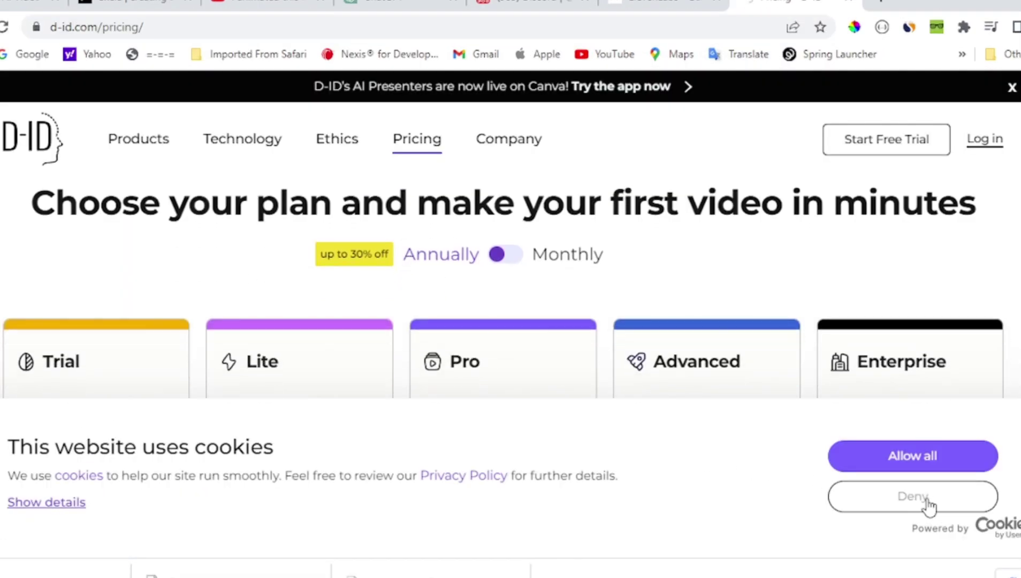
click(931, 506)
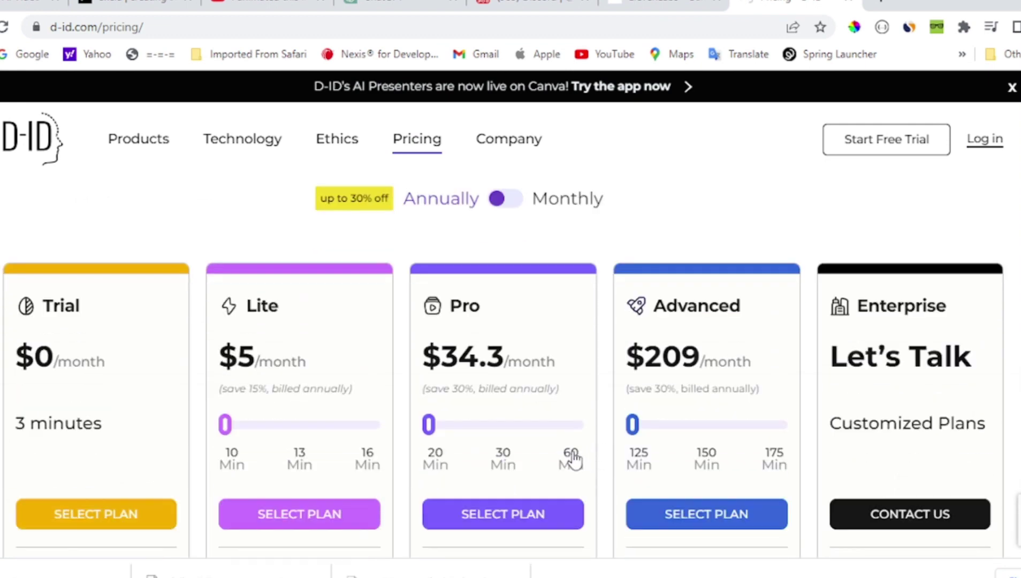
scroll(192, 361, down, 3)
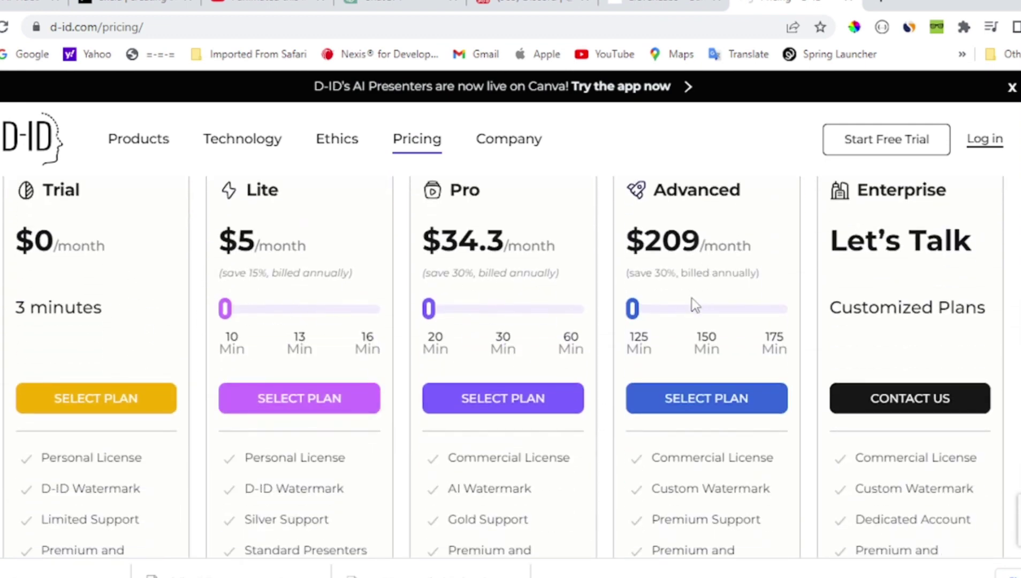
scroll(904, 335, up, 5)
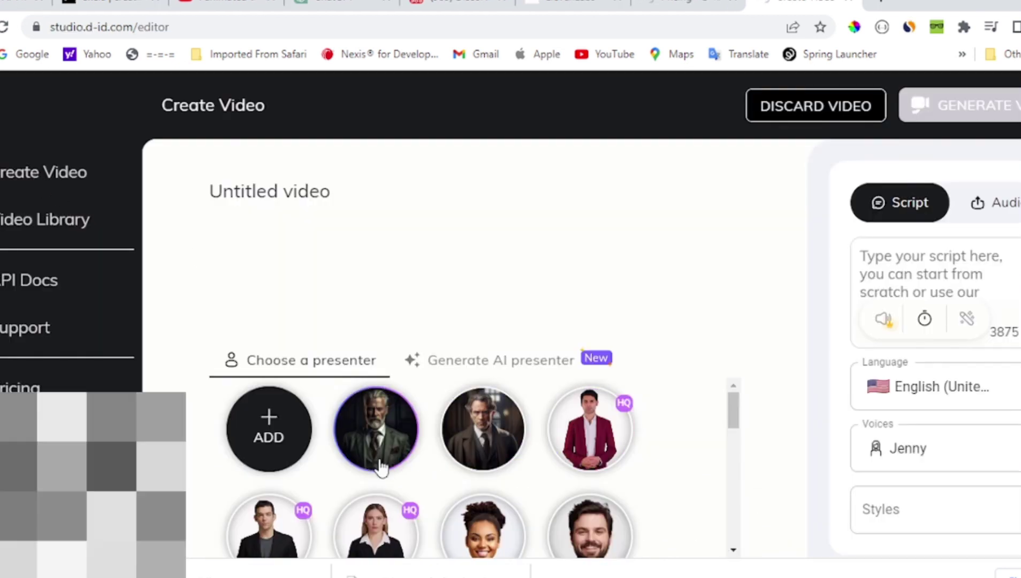
- Add the monk photo as presenter, upload the voice audio, and generate the video
click(292, 427)
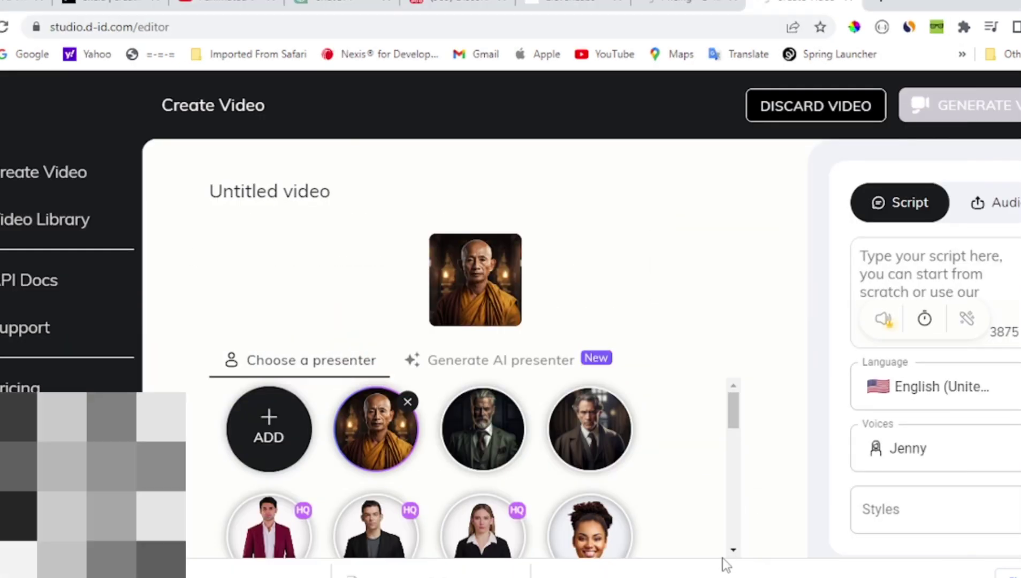
click(1005, 219)
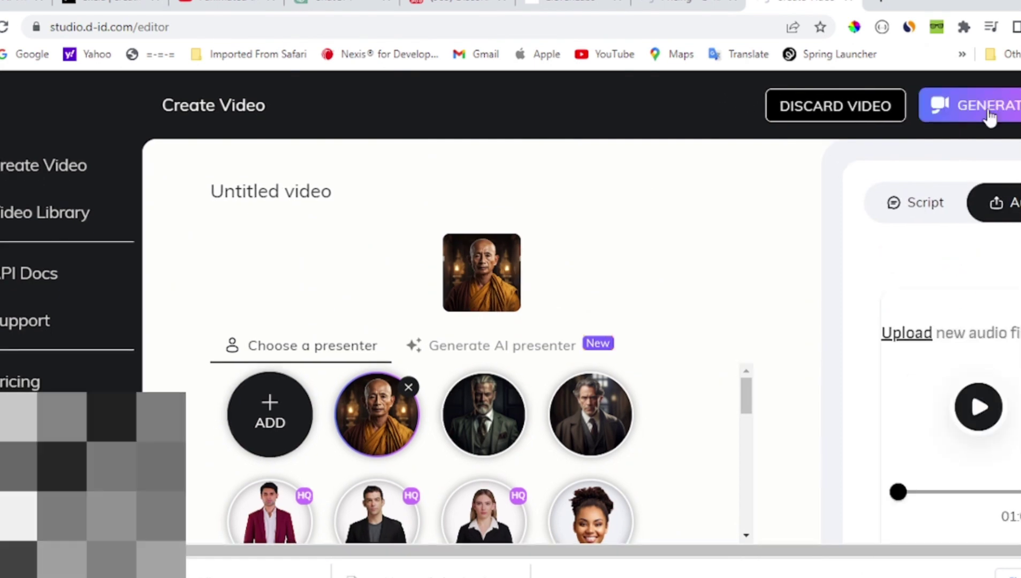
click(989, 107)
click(681, 501)
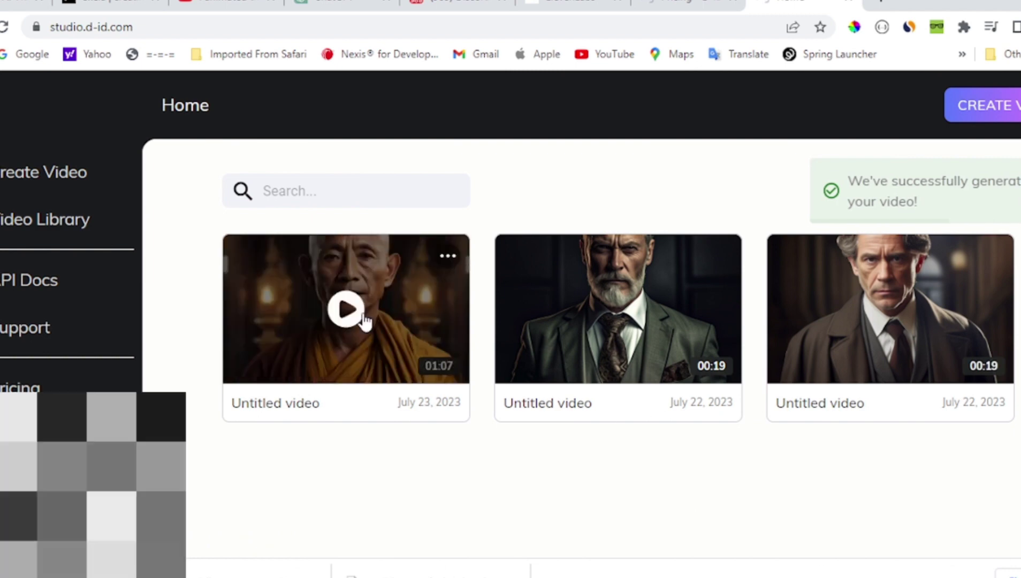
- Preview the 01:07 talking monk video and download it as MP4
click(353, 315)
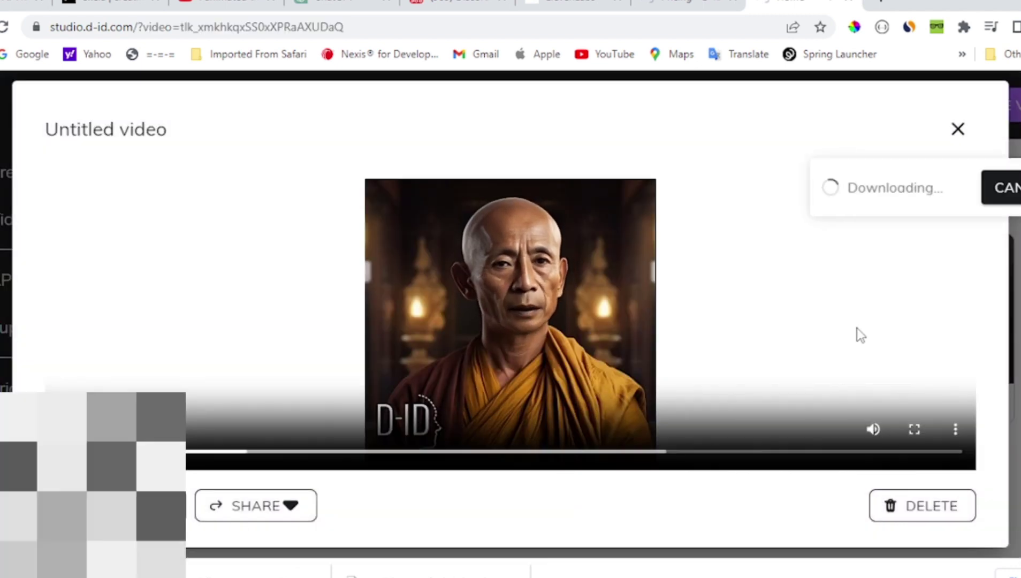
click(956, 131)
key(Escape)
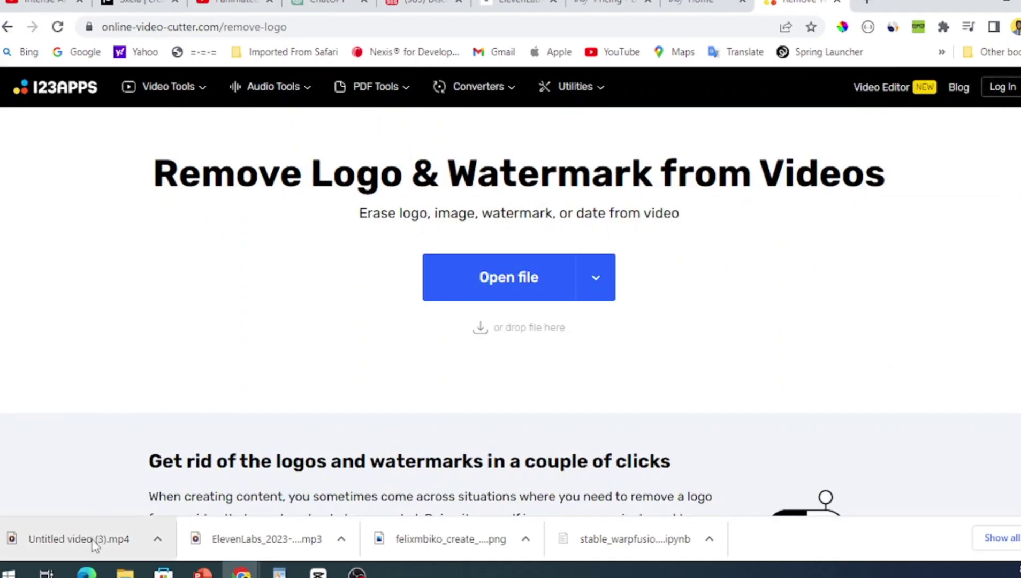
- Load the monk MP4 into Remove Logo, box the D-ID watermark, process and download it
drag(94, 545, 484, 310)
drag(380, 398, 454, 460)
click(1017, 538)
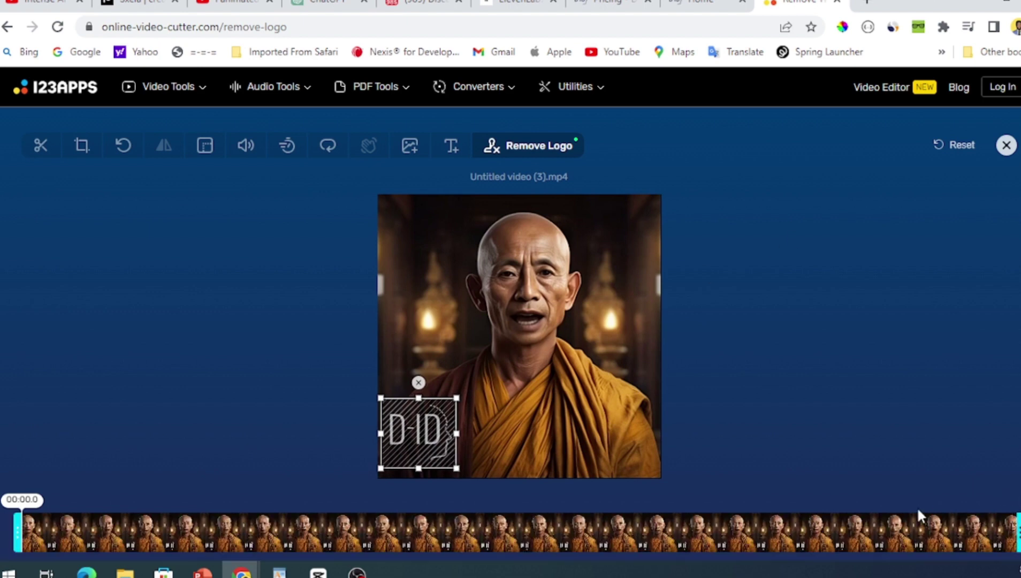
scroll(934, 489, down, 3)
click(967, 474)
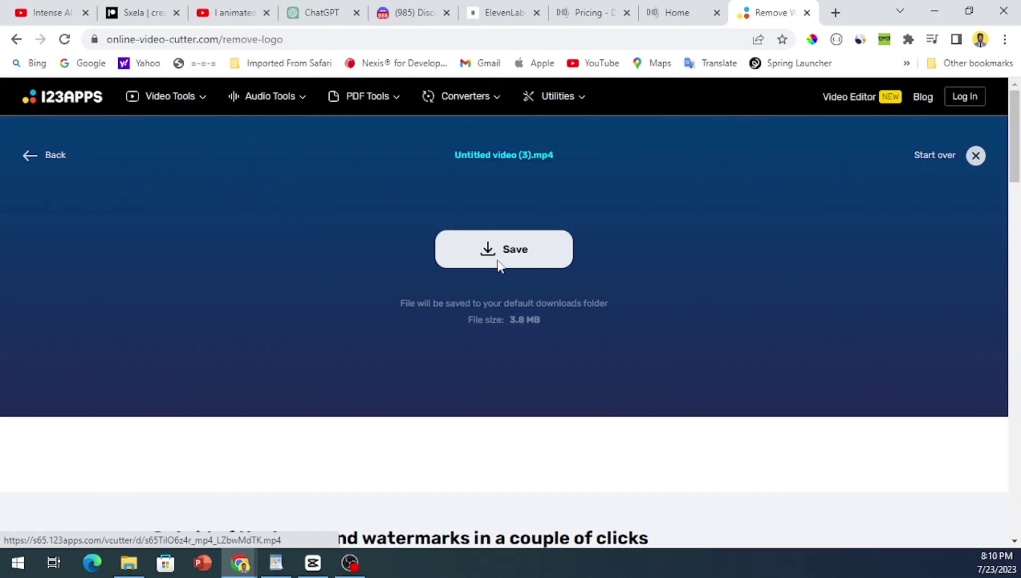
click(516, 100)
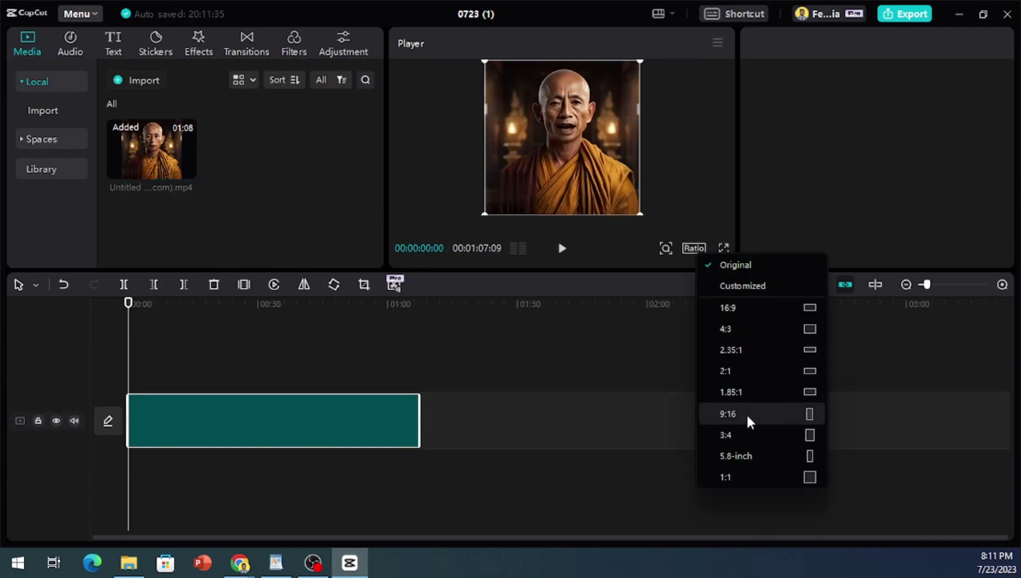
- Set the ratio to 9:16, add yellow-styled auto captions, and export as 1080p MP4
click(747, 417)
click(113, 43)
click(63, 206)
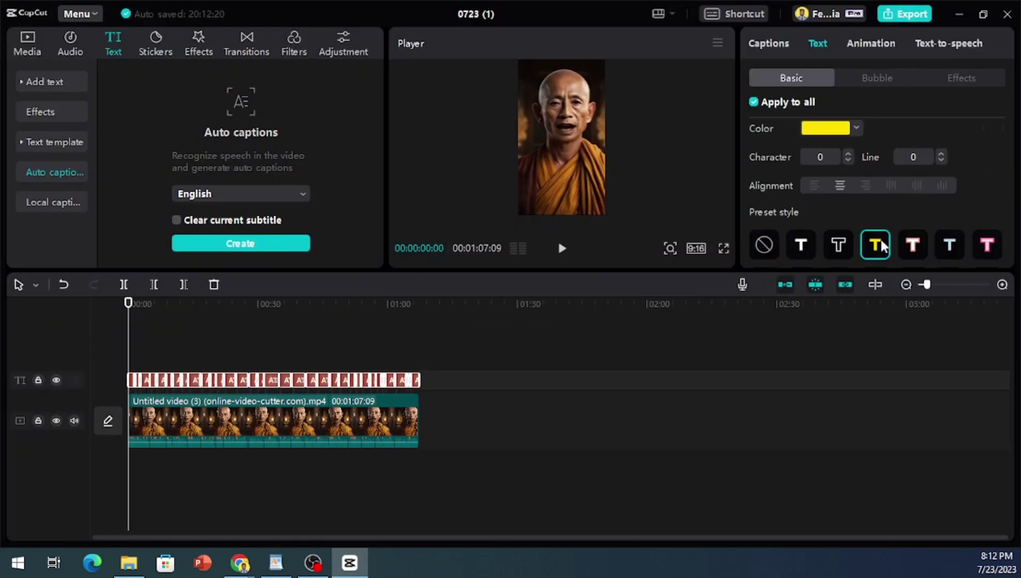
scroll(877, 188, down, 2)
click(904, 13)
click(650, 504)
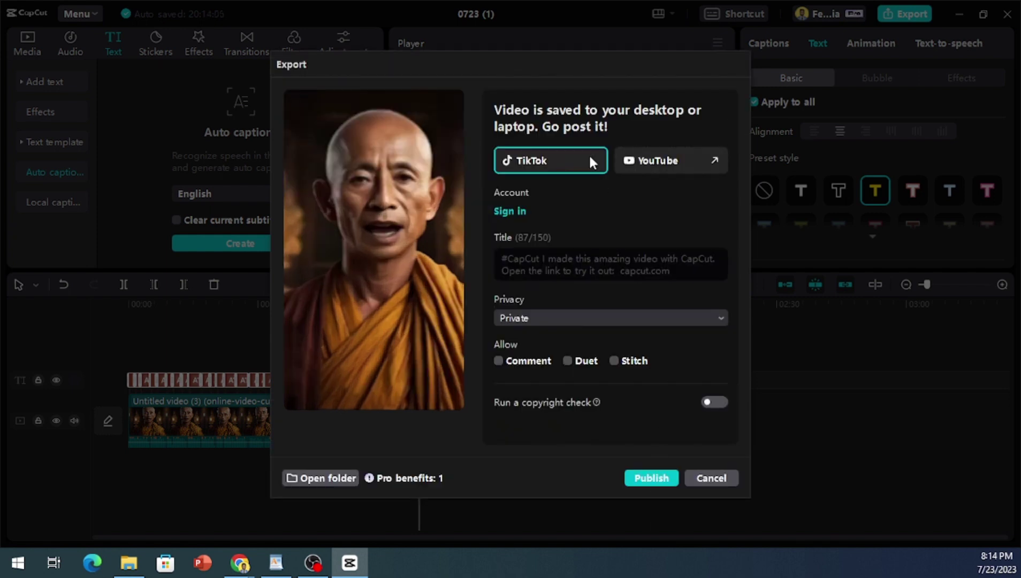